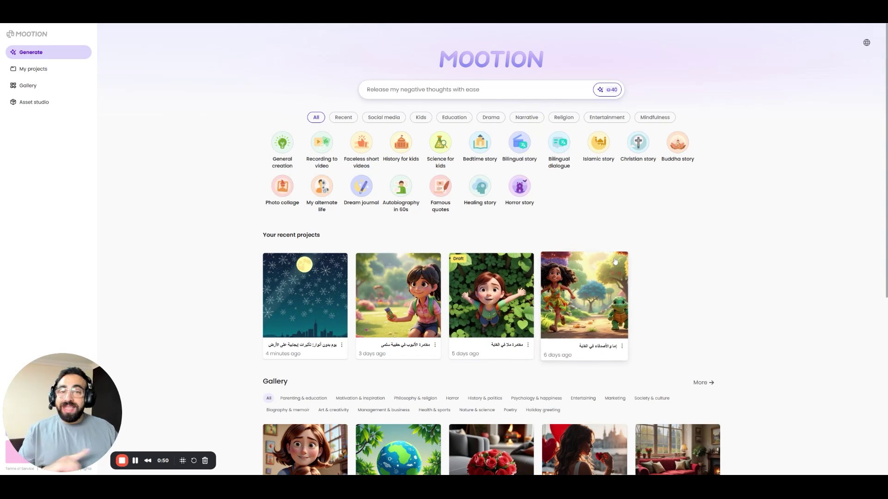
Preview the gallery video "Our power, our planet" in full screen and look over its summary, hashtags and script.
scroll(508, 283, down, 2)
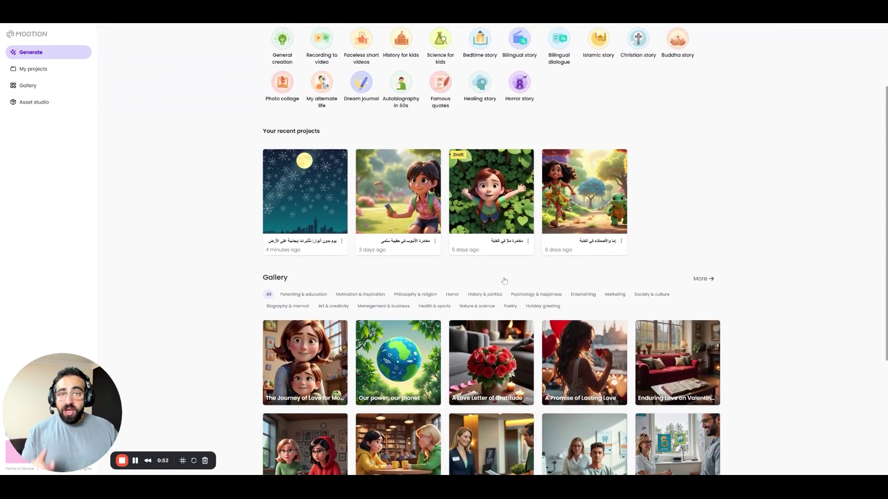
click(408, 366)
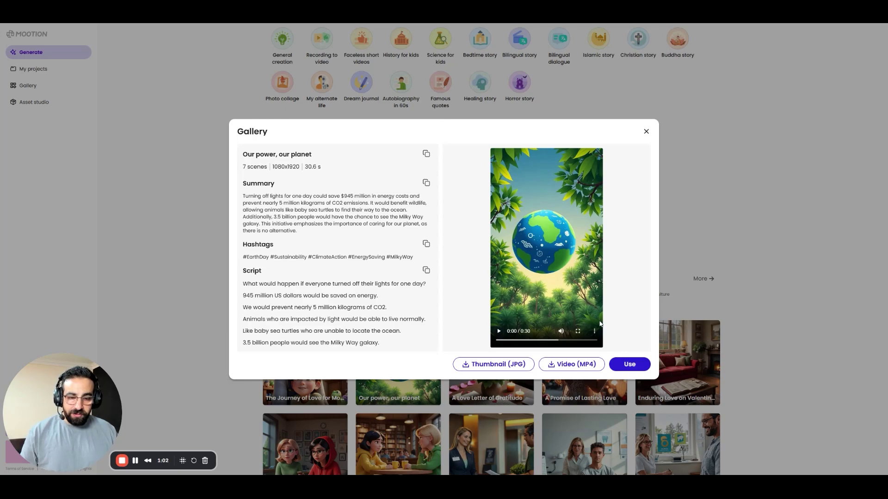
double_click(500, 319)
click(497, 374)
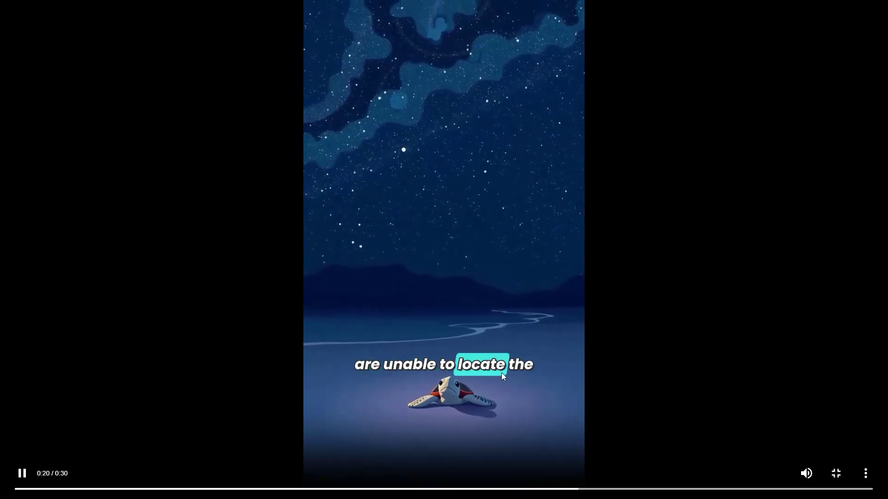
click(483, 369)
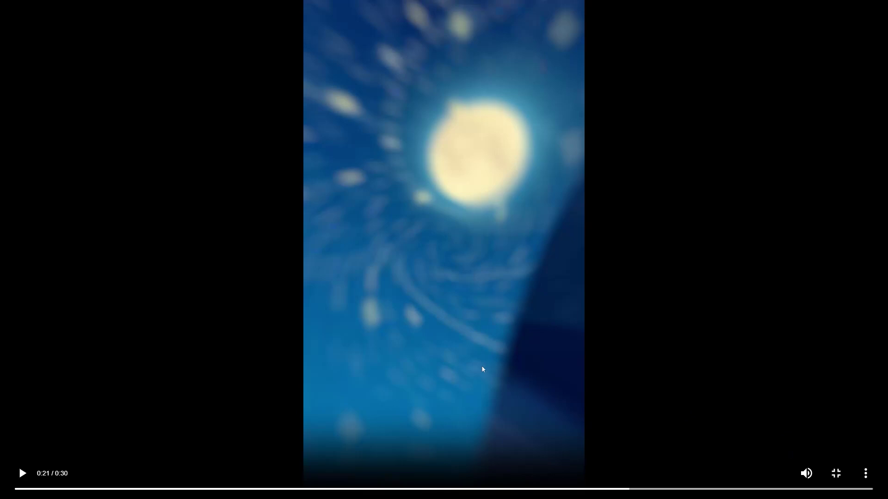
key(Escape)
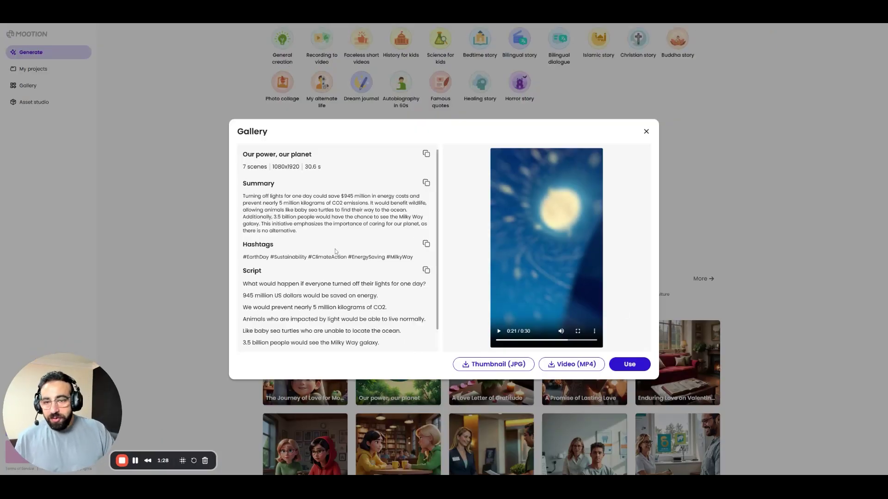
scroll(341, 273, down, 1)
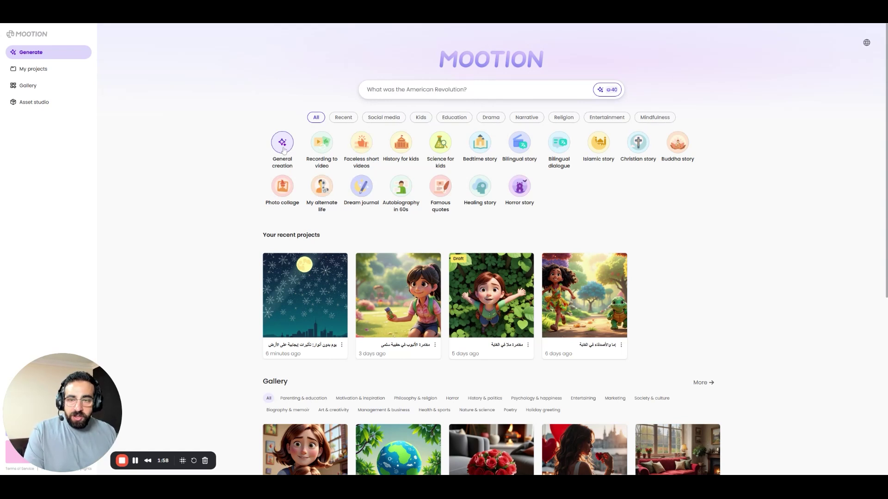
Start a General creation project based on an own recording and upload the audio file Salma.wav.
click(282, 144)
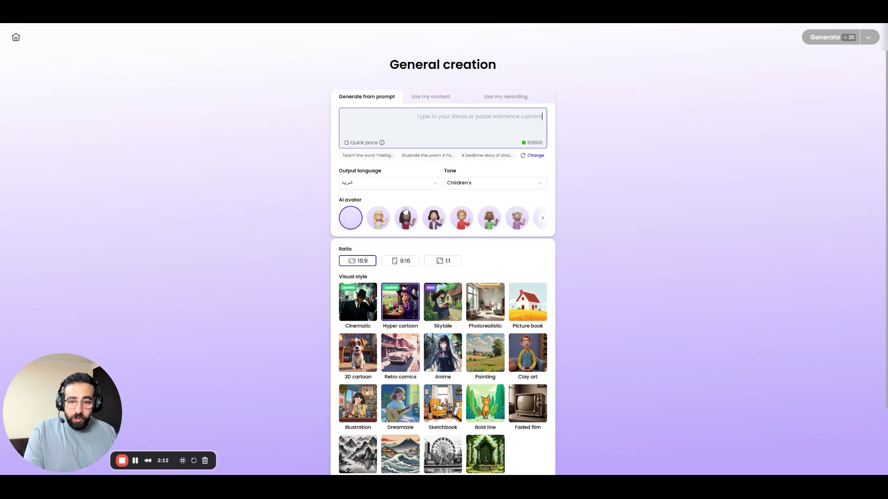
scroll(408, 207, down, 1)
scroll(409, 207, down, 1)
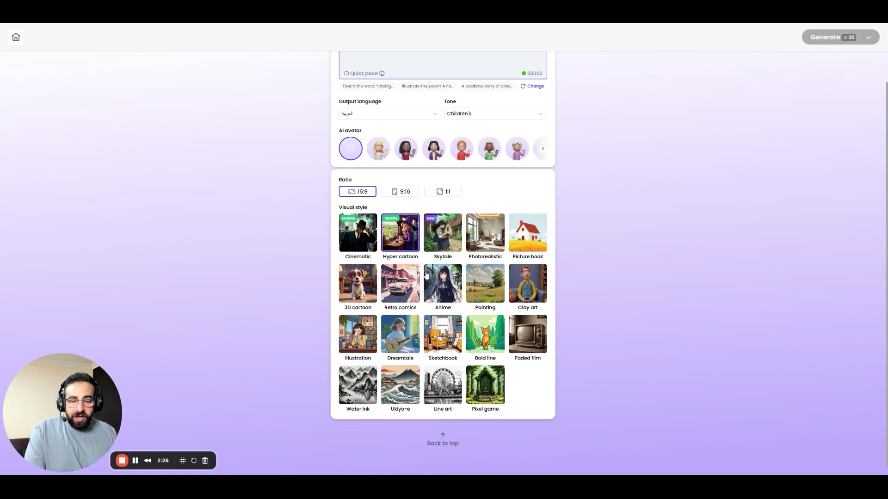
scroll(445, 285, up, 3)
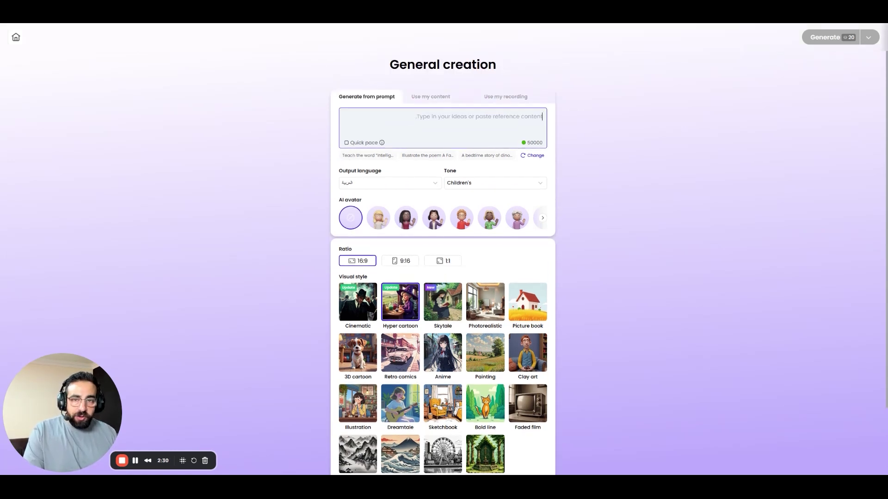
click(428, 98)
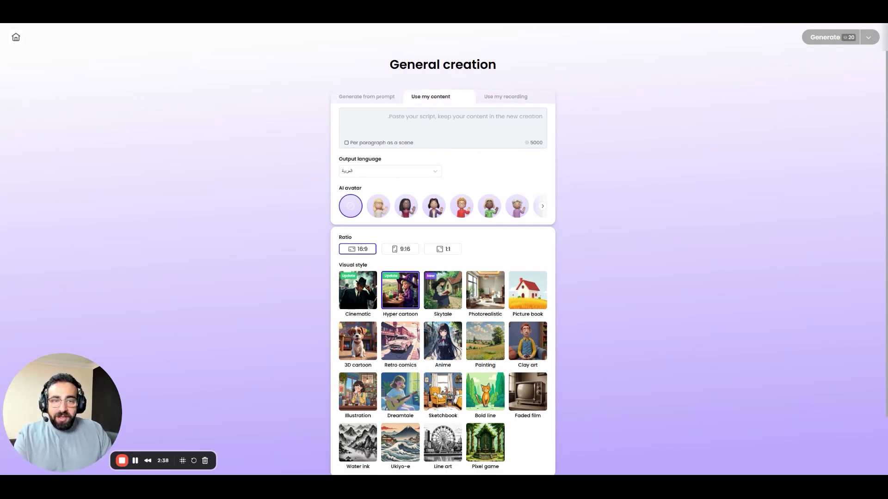
click(501, 102)
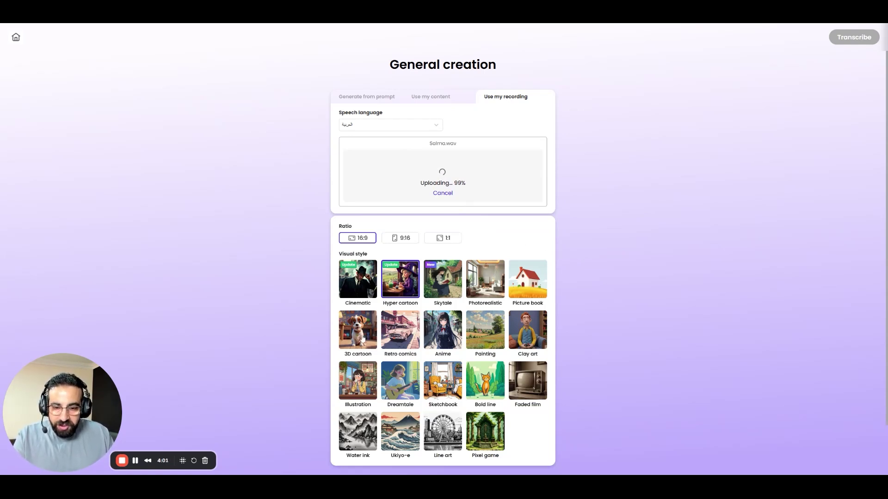
Set the visual style to 3D cartoon and transcribe the uploaded recording.
click(360, 339)
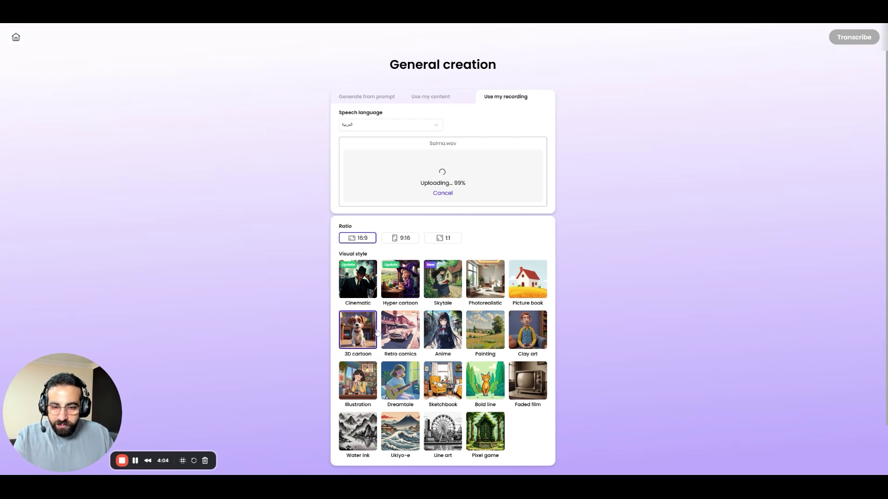
scroll(425, 285, down, 2)
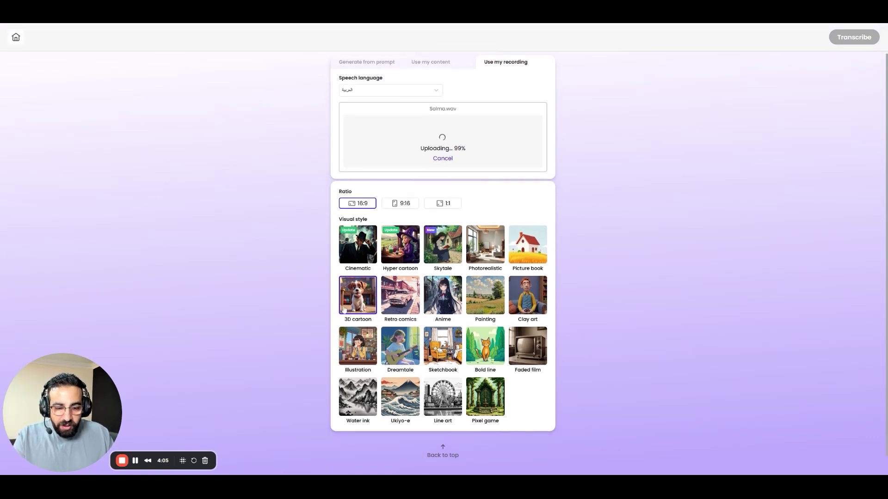
scroll(351, 323, up, 2)
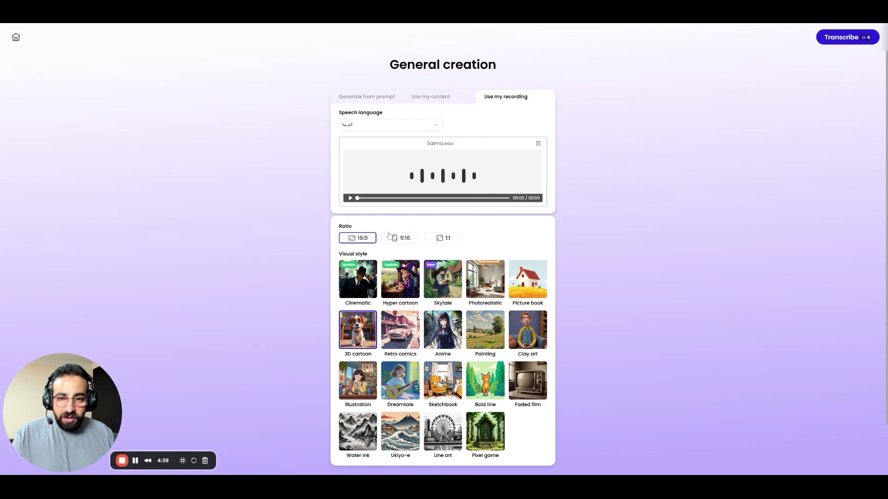
click(843, 39)
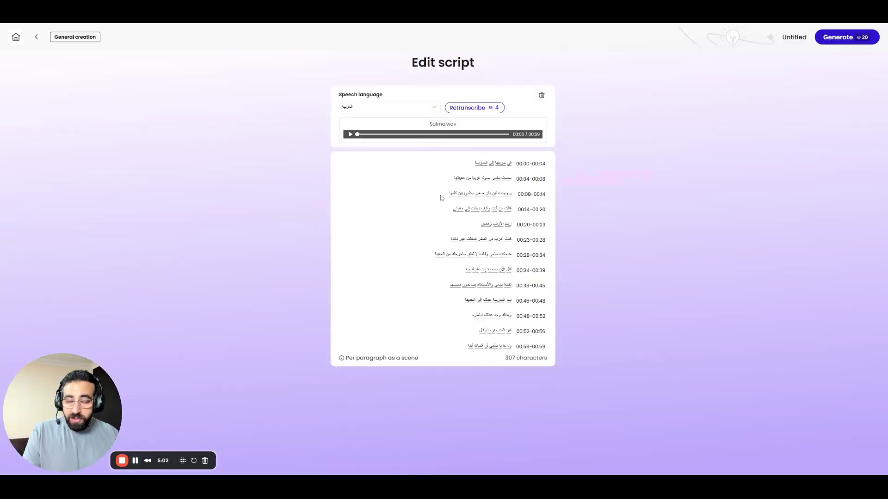
Check individual words in the transcribed script and generate the story scenes from it.
double_click(500, 164)
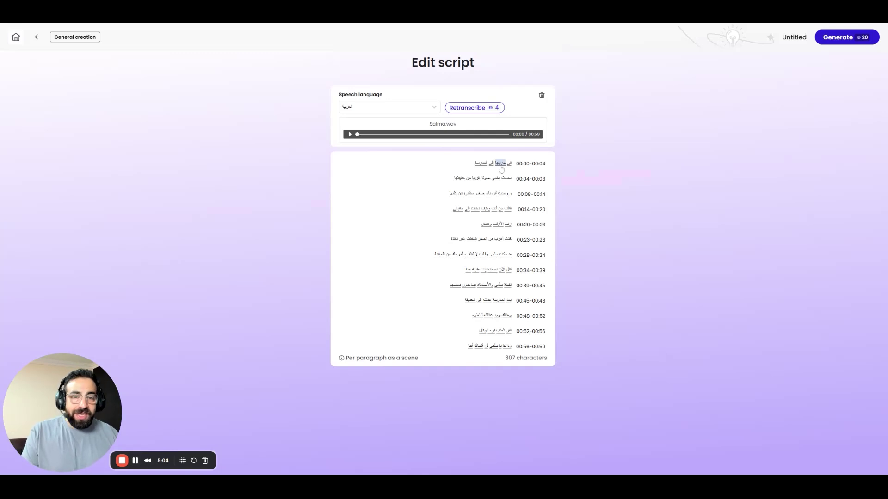
click(502, 171)
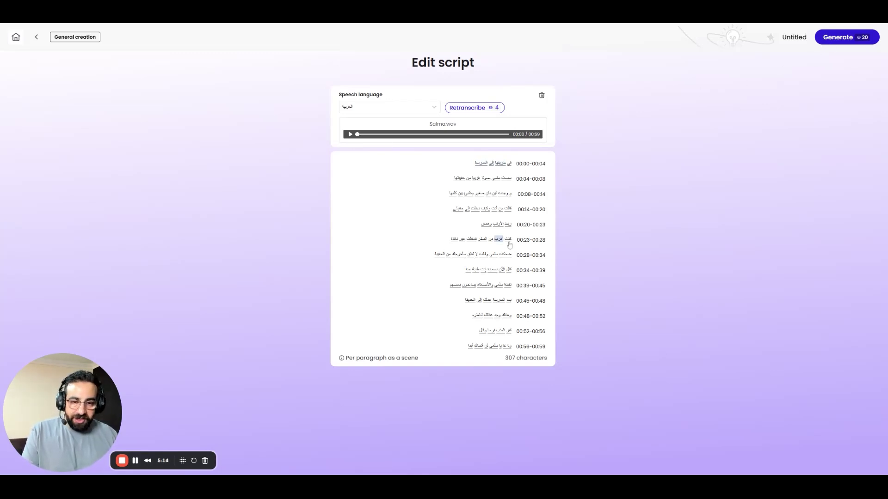
click(847, 38)
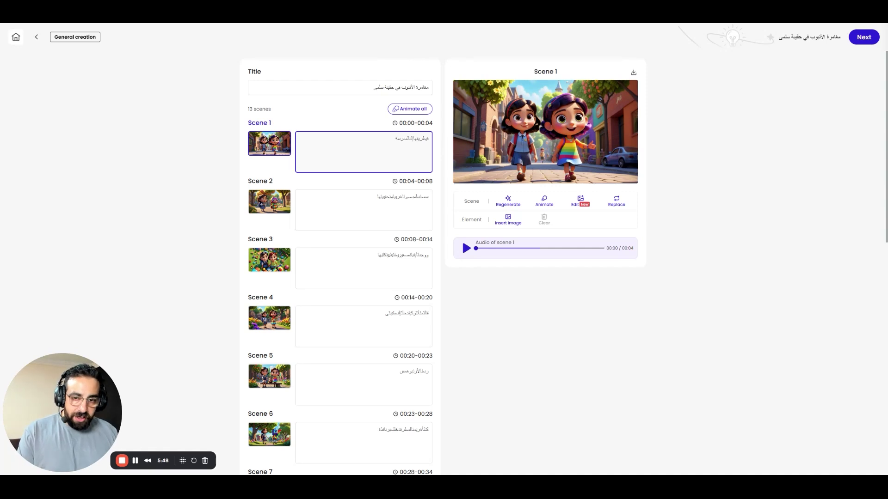
Review the generated scenes and animate all of them at once.
scroll(339, 264, down, 2)
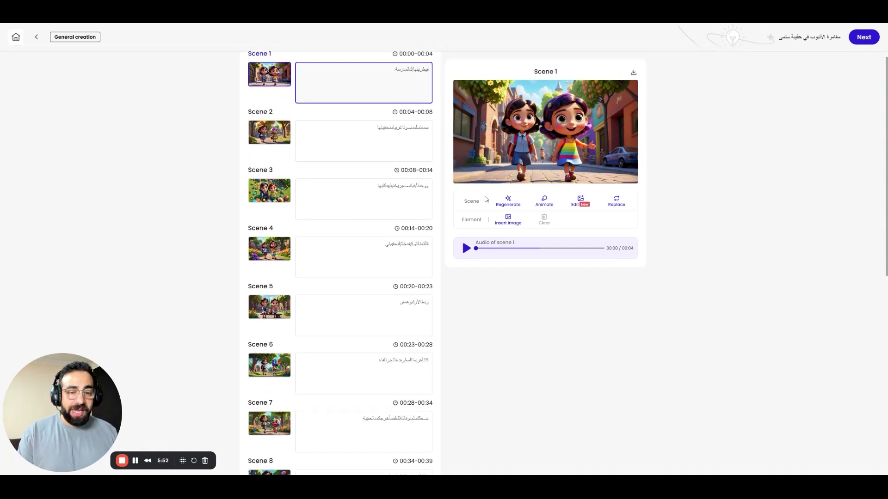
scroll(439, 147, up, 2)
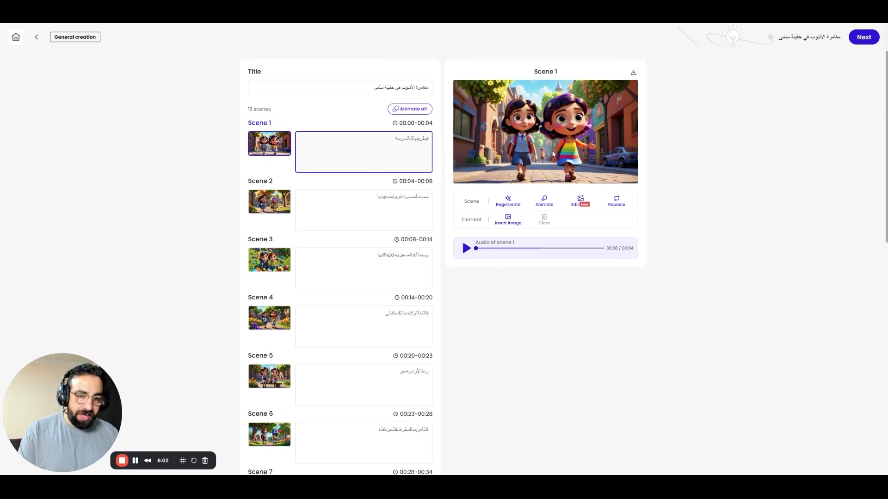
scroll(391, 182, down, 2)
scroll(390, 182, up, 2)
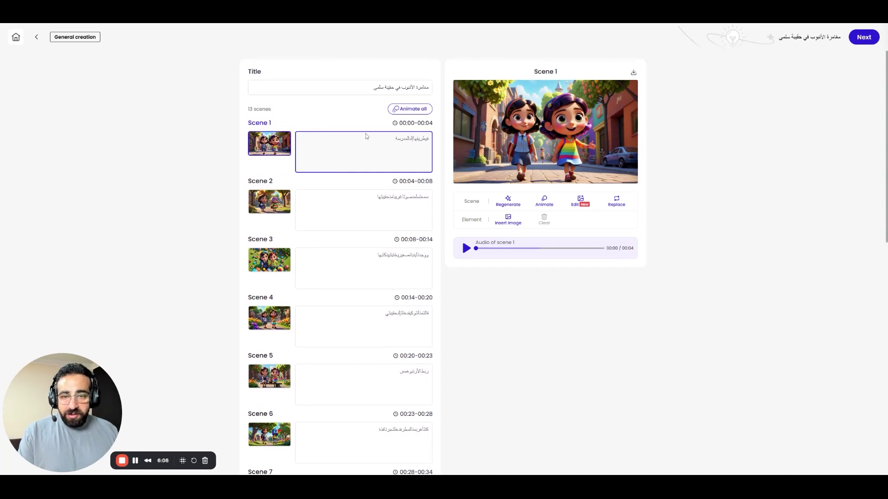
scroll(283, 153, down, 2)
scroll(268, 151, down, 6)
scroll(273, 280, up, 8)
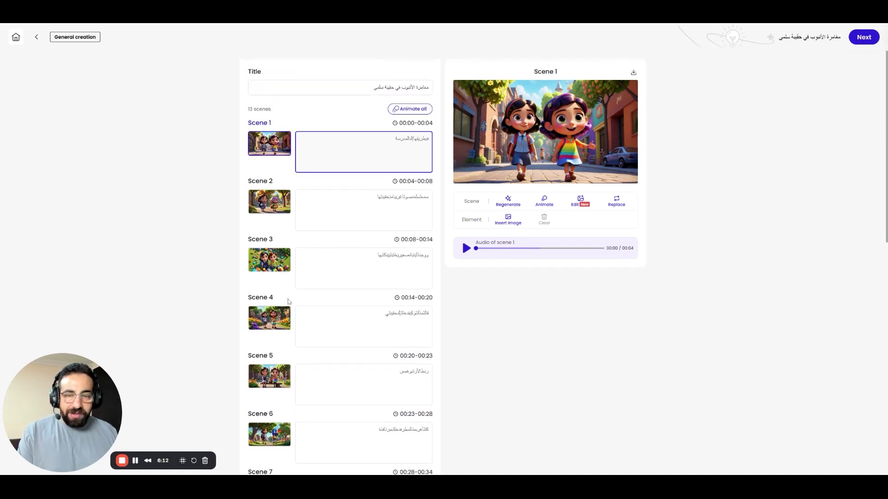
click(404, 111)
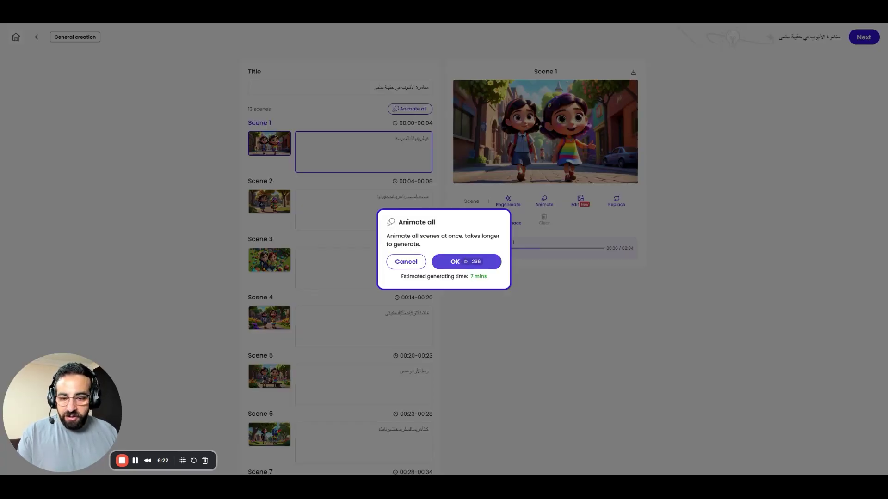
click(461, 262)
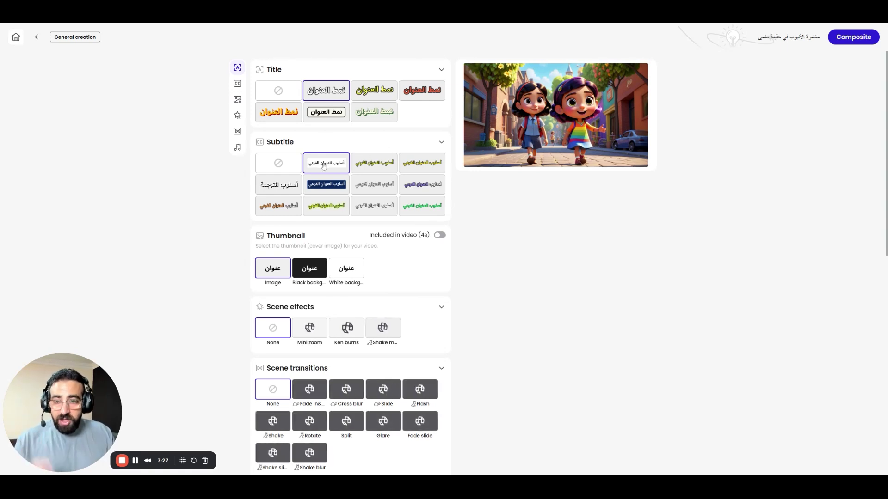
Try two other subtitle styles, and set both the subtitle and the title style to none.
click(372, 163)
click(429, 167)
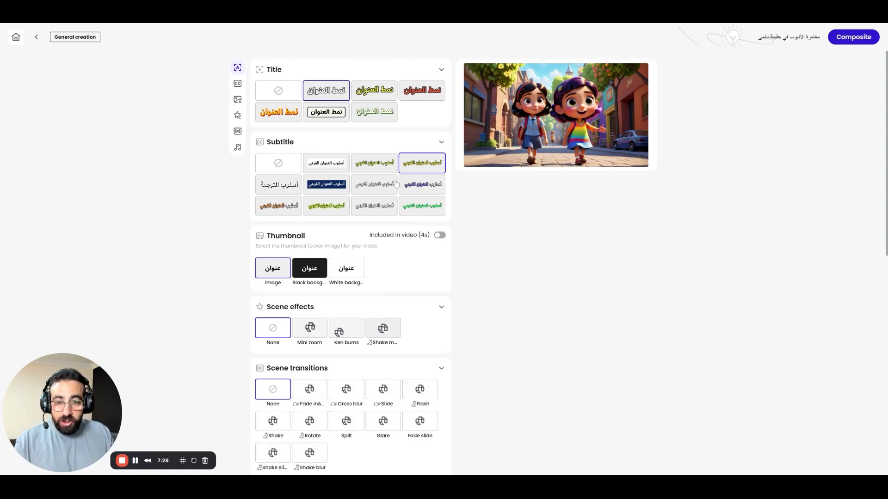
click(284, 167)
click(284, 89)
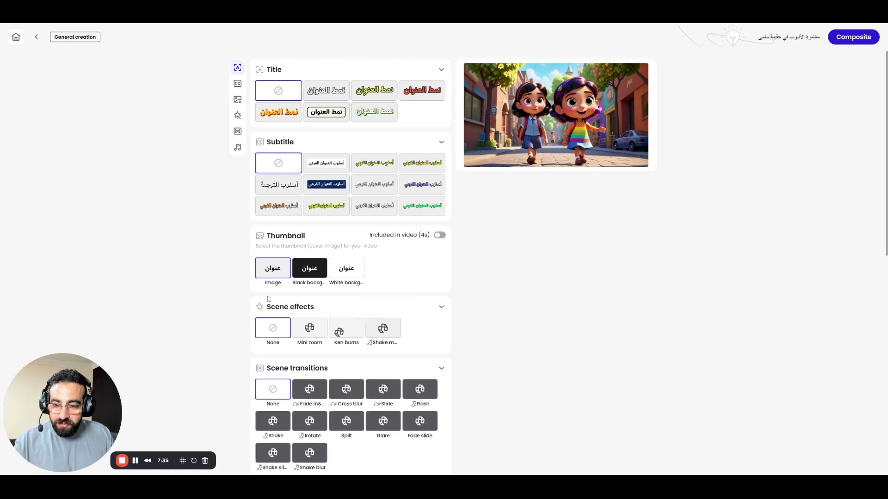
Review the thumbnail, scene effect, transition and AI music options, and composite the video.
scroll(325, 187, down, 2)
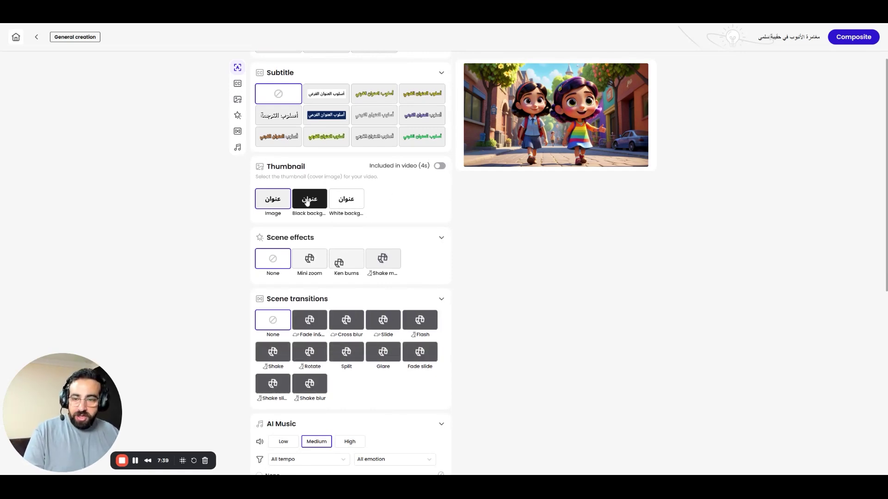
scroll(325, 200, down, 2)
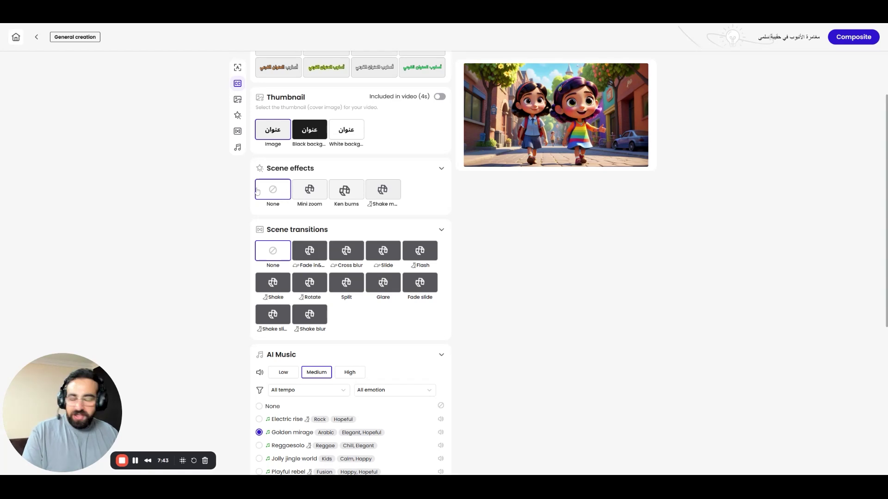
scroll(296, 203, down, 1)
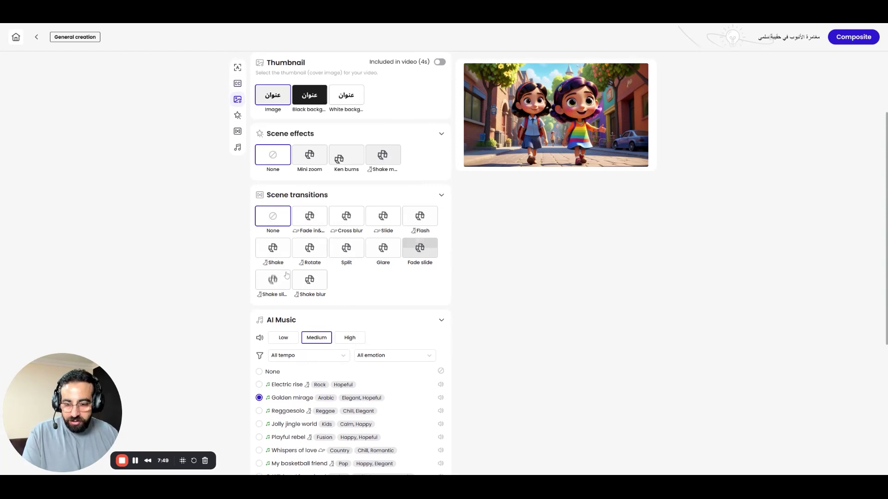
scroll(321, 314, down, 2)
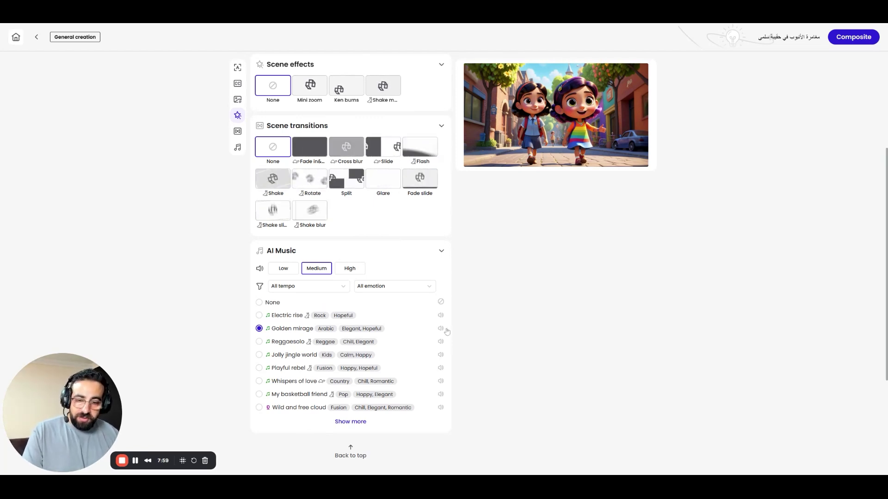
scroll(351, 374, down, 2)
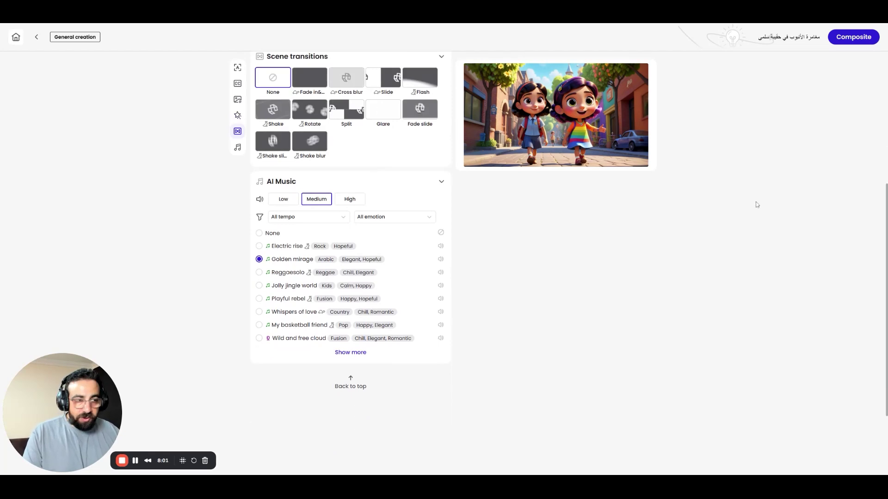
scroll(624, 228, up, 2)
scroll(659, 266, down, 1)
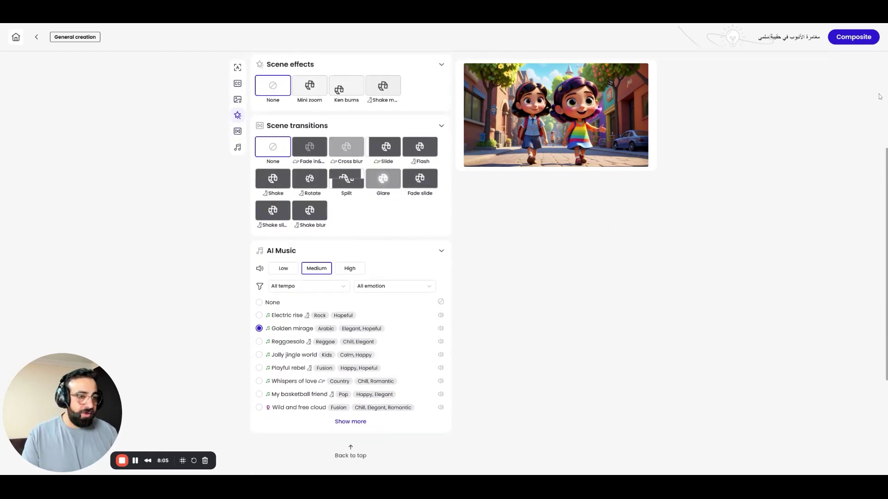
click(852, 38)
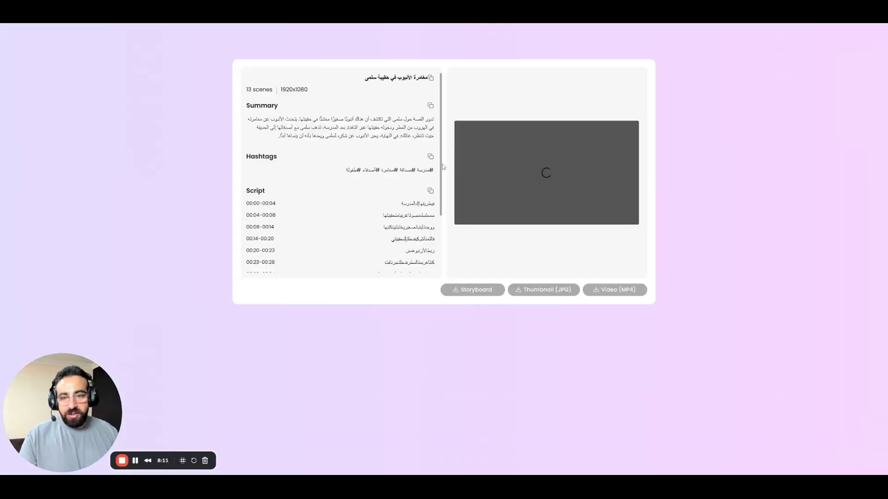
Look through the finished video's hashtags and script, and view the video in full screen.
scroll(341, 173, down, 3)
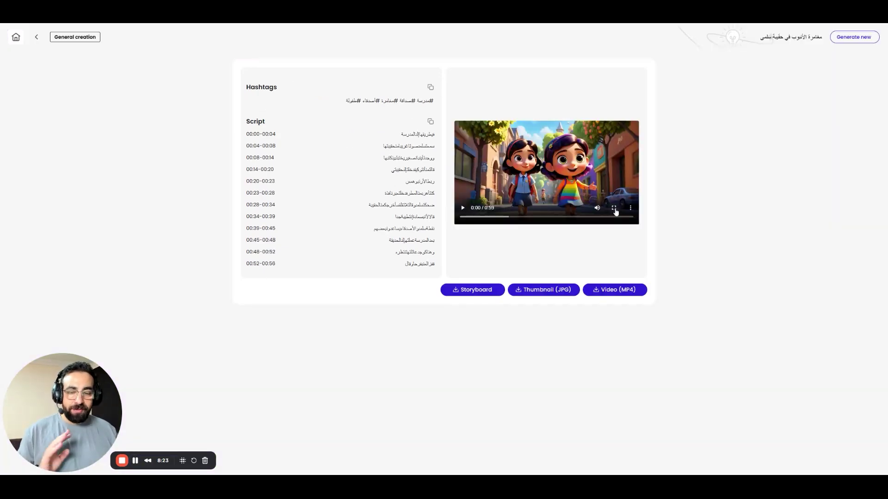
click(614, 209)
click(397, 276)
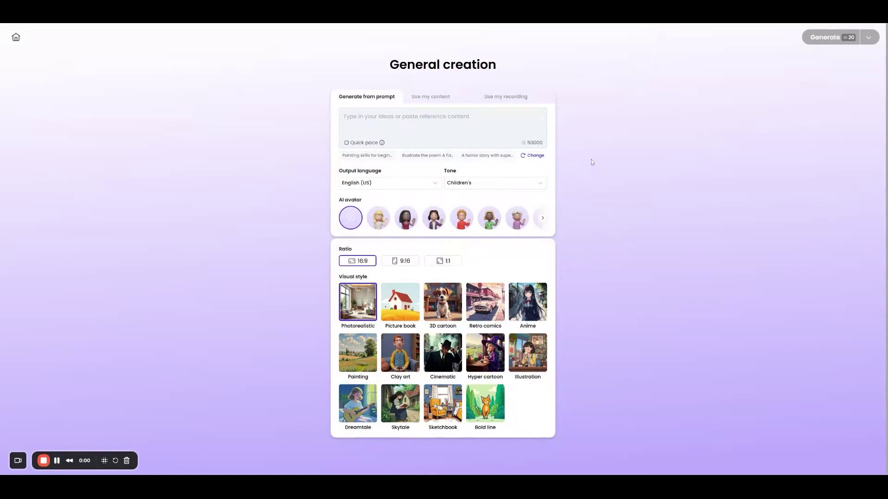
Start a new Recording to video project with the Photorealistic visual style and a 16:9 ratio.
click(15, 38)
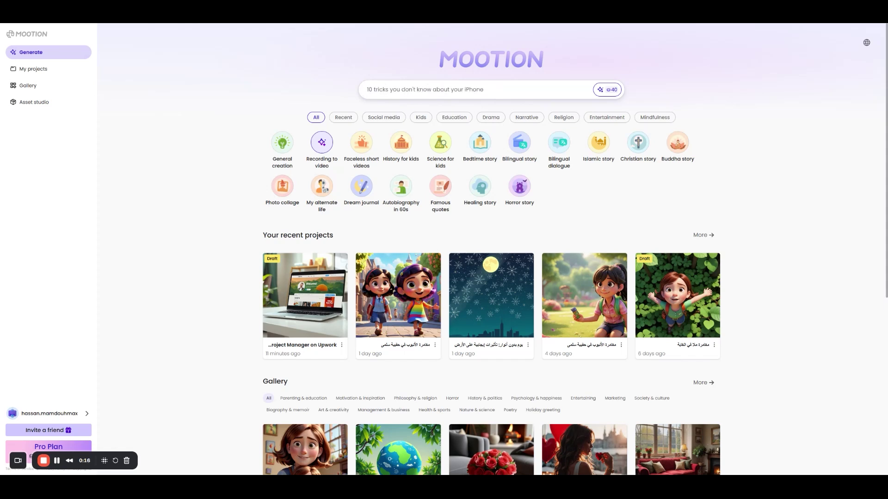
click(316, 153)
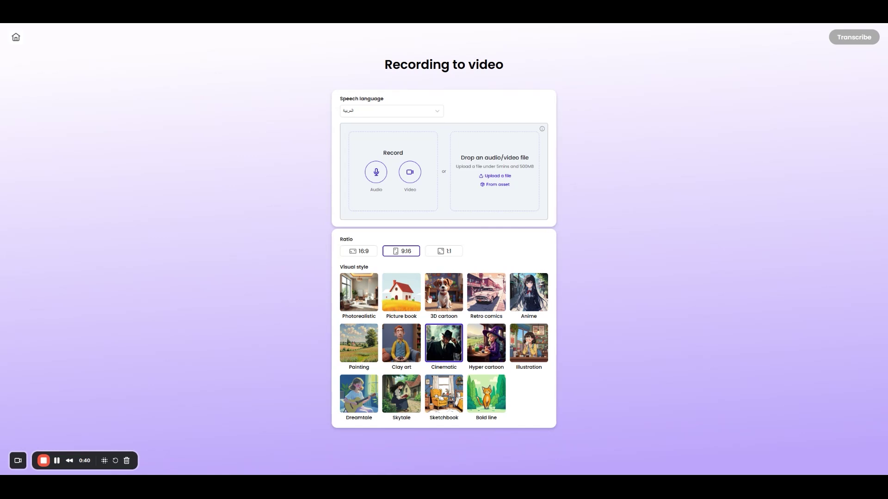
click(365, 302)
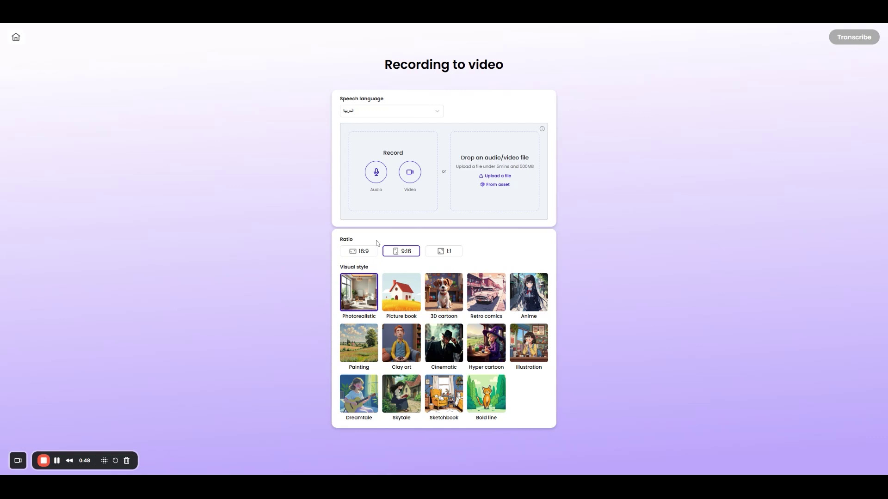
click(362, 254)
Record a webcam video of about 36 seconds as the source and transcribe it.
click(414, 177)
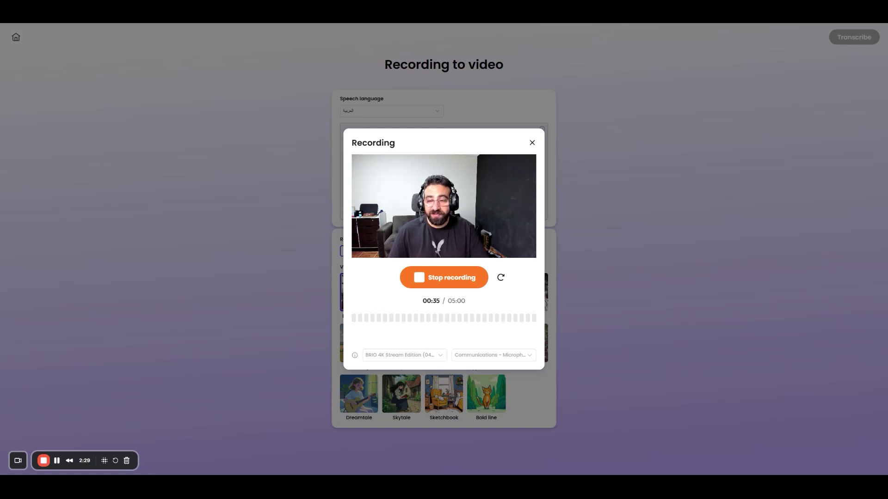
click(425, 277)
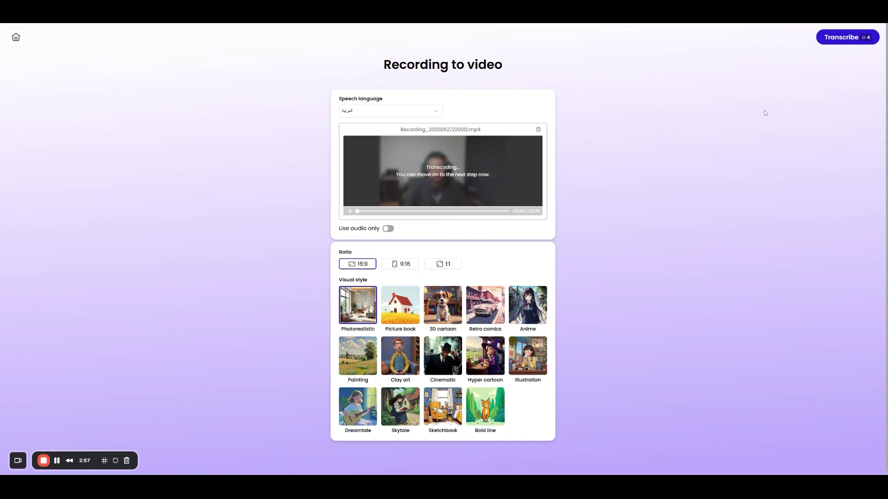
click(840, 39)
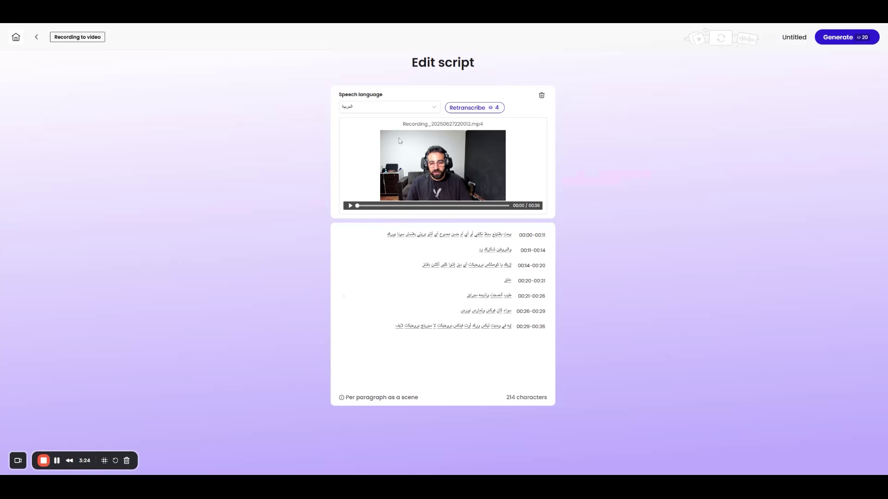
Set the transcript's speech language to English (US) and generate the scenes from the script.
click(410, 111)
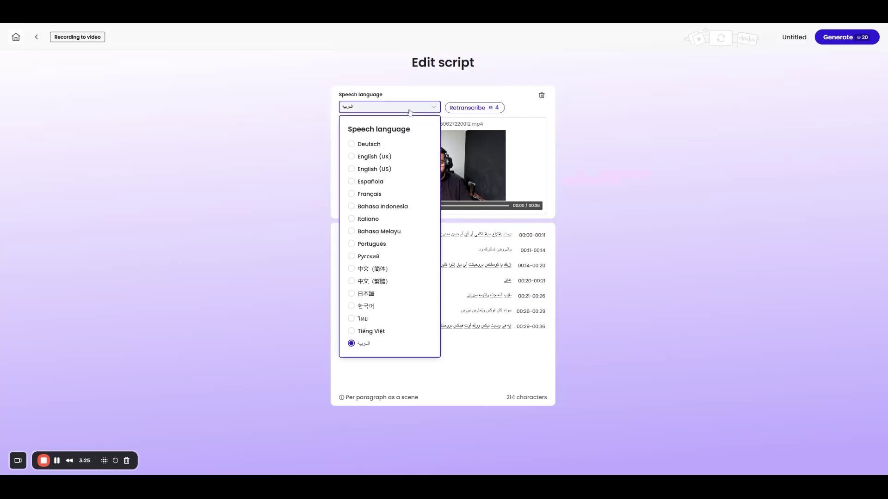
click(377, 169)
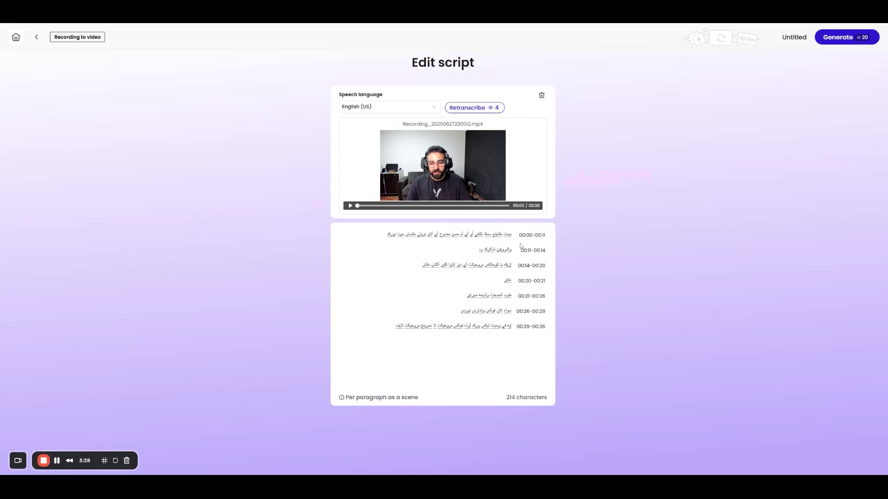
click(845, 42)
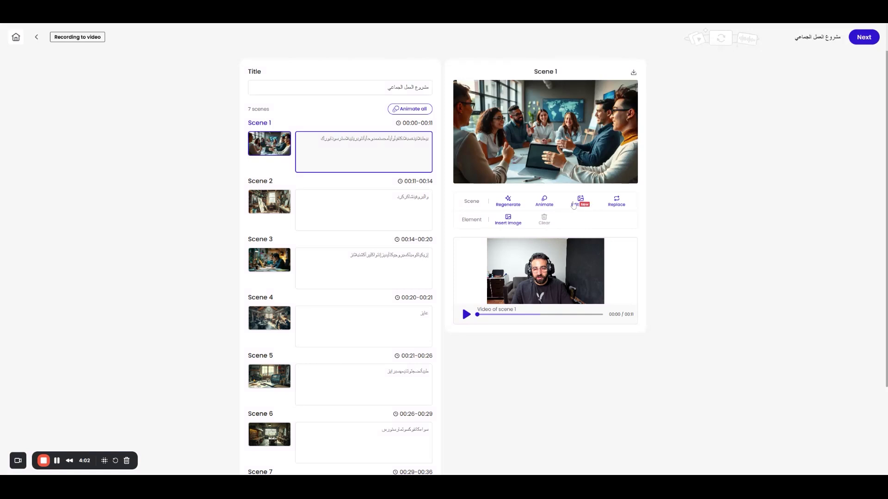
Play the recording of scene 1 and animate all the generated scenes at once.
click(466, 315)
click(417, 114)
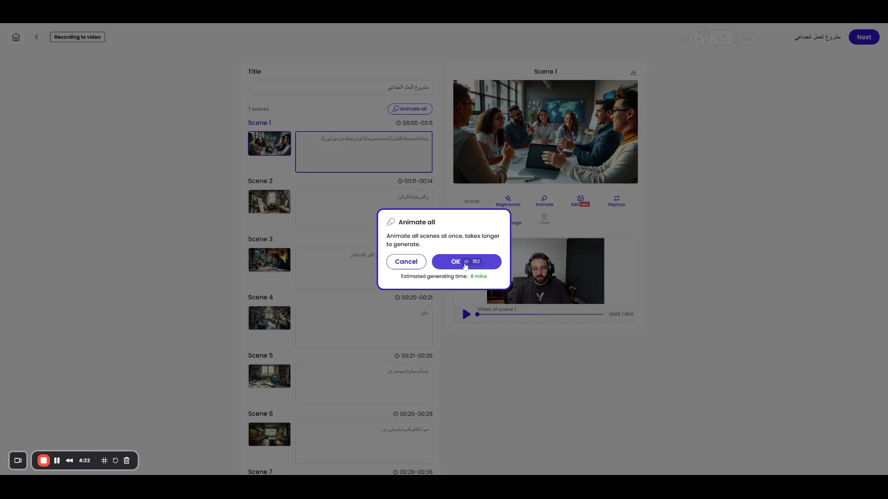
click(461, 265)
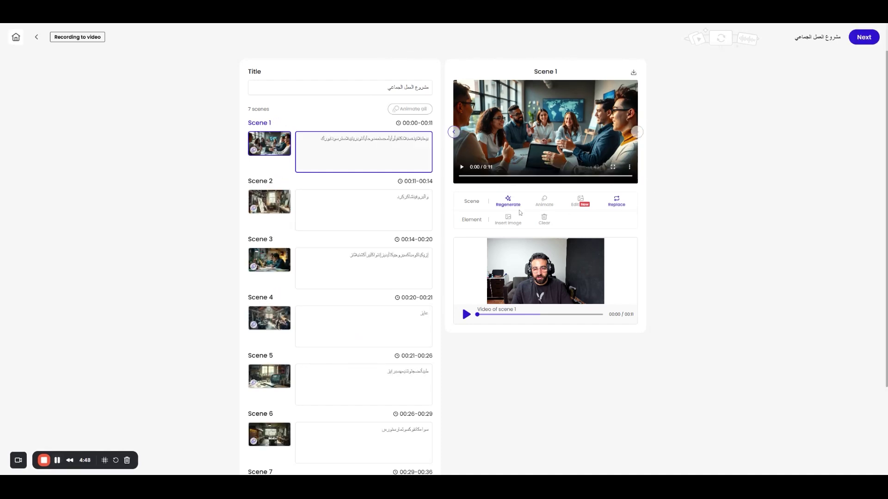
Proceed to the video settings, try the Content top and Circle right layouts, and set the video layout to Circle left.
click(867, 38)
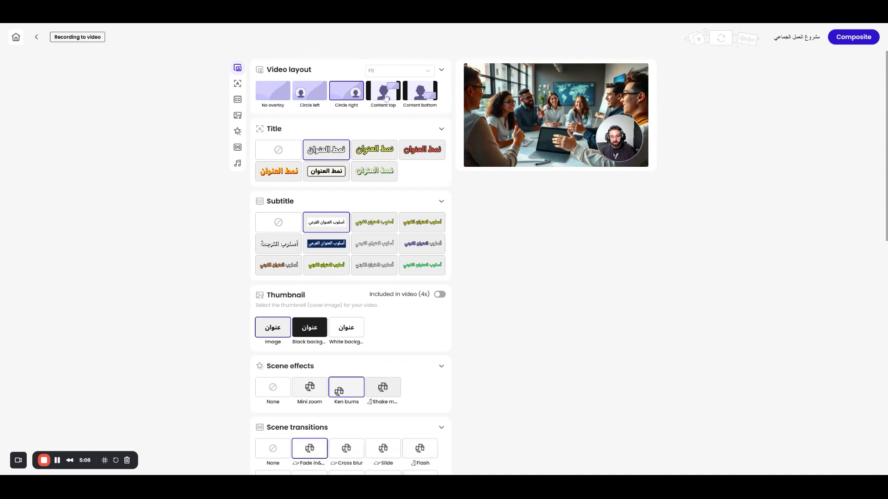
click(432, 92)
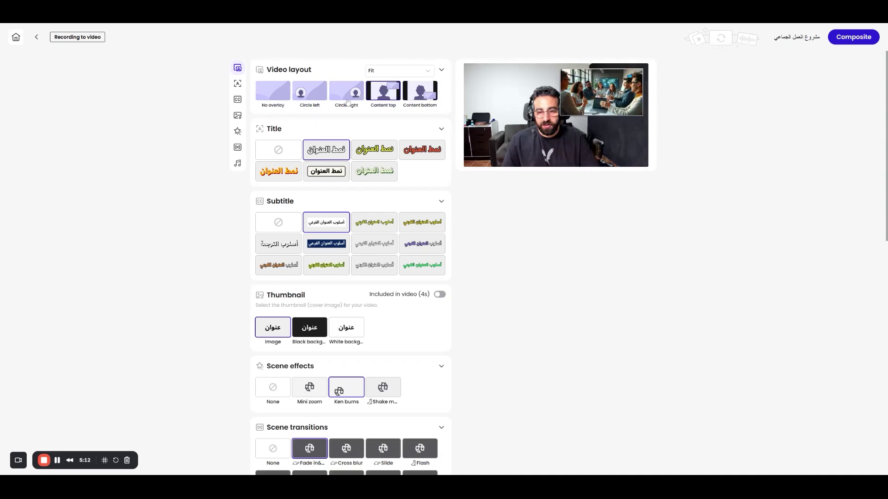
click(345, 96)
click(315, 96)
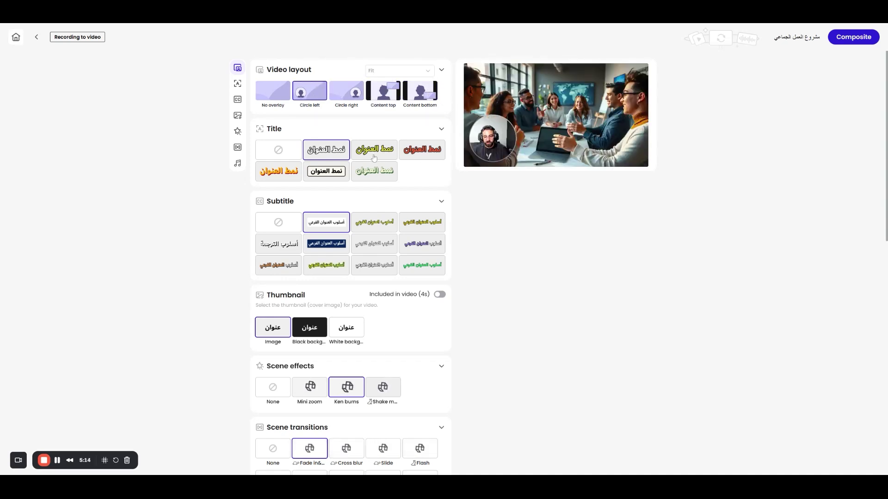
Set both the title style and the subtitle style of the webcam video to none.
click(283, 155)
scroll(283, 155, down, 2)
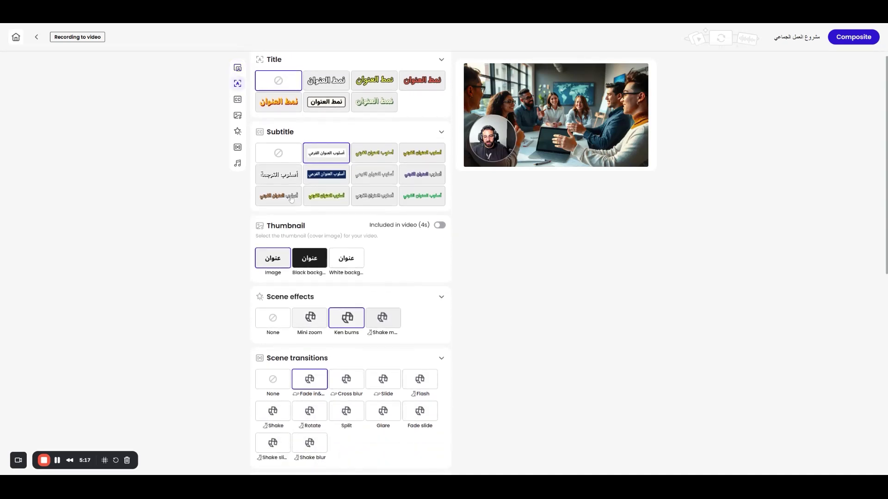
click(280, 158)
scroll(281, 158, down, 2)
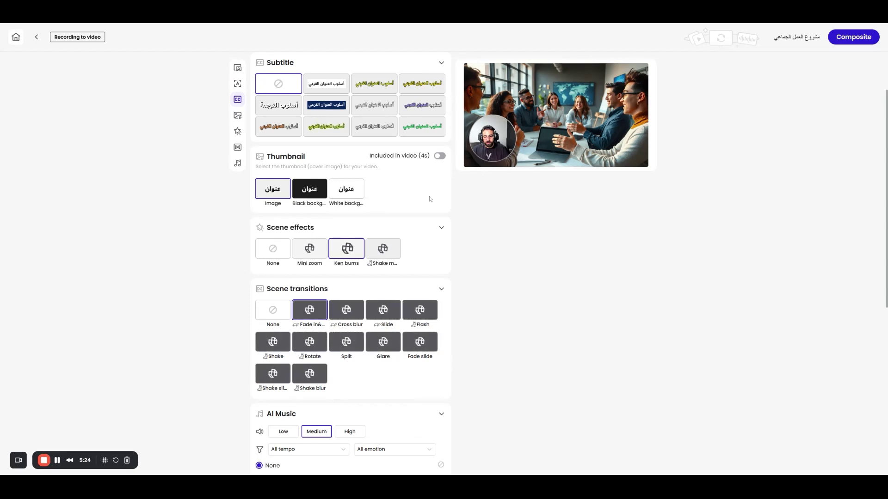
Set the scene effects and the scene transitions to None.
click(282, 246)
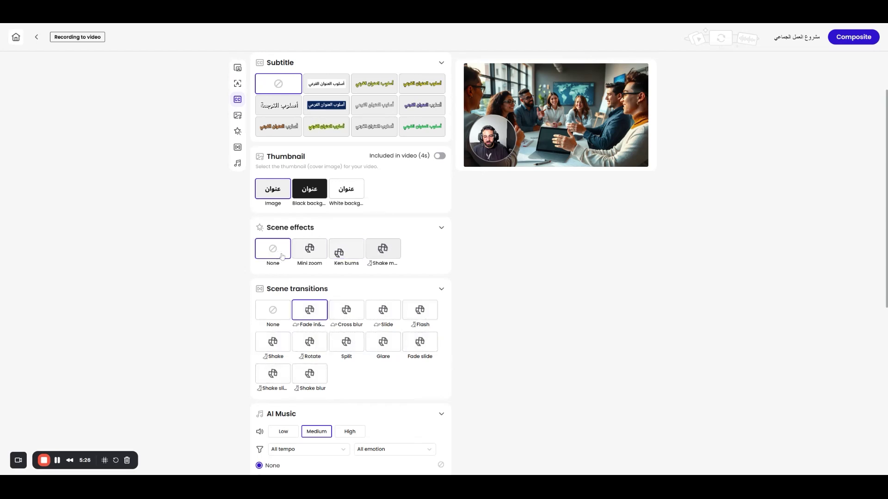
scroll(269, 279, down, 1)
click(270, 279)
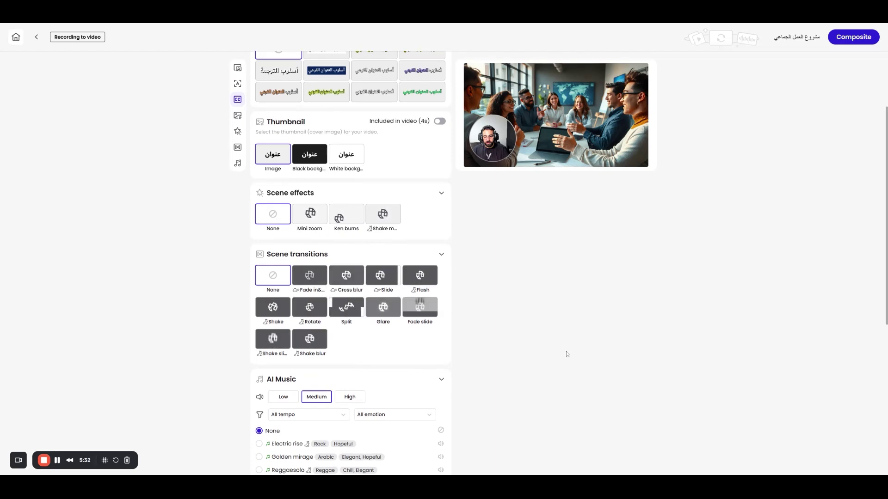
Review the AI music list and the chosen layout and style settings, and composite the video.
scroll(309, 363, down, 2)
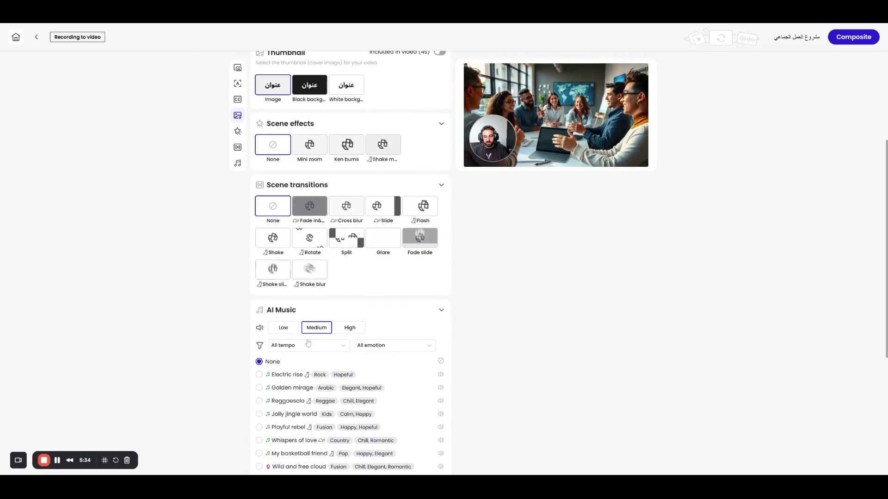
scroll(315, 343, down, 2)
scroll(728, 286, up, 6)
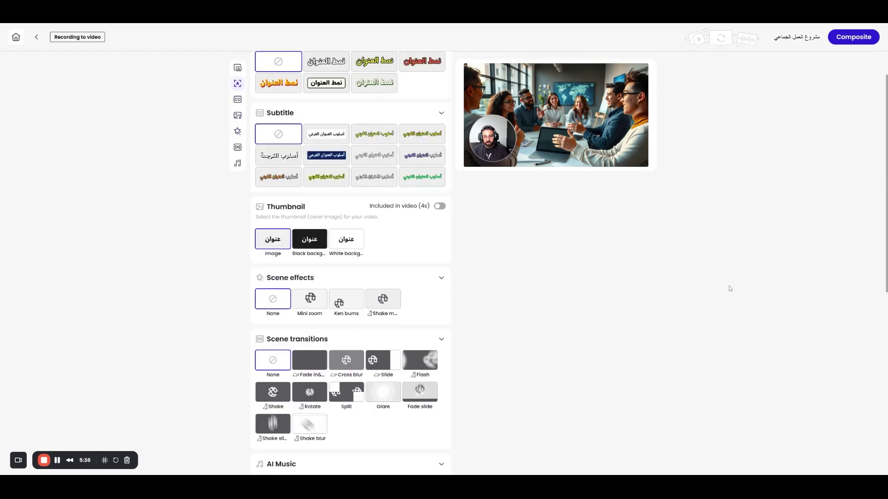
scroll(600, 301, up, 2)
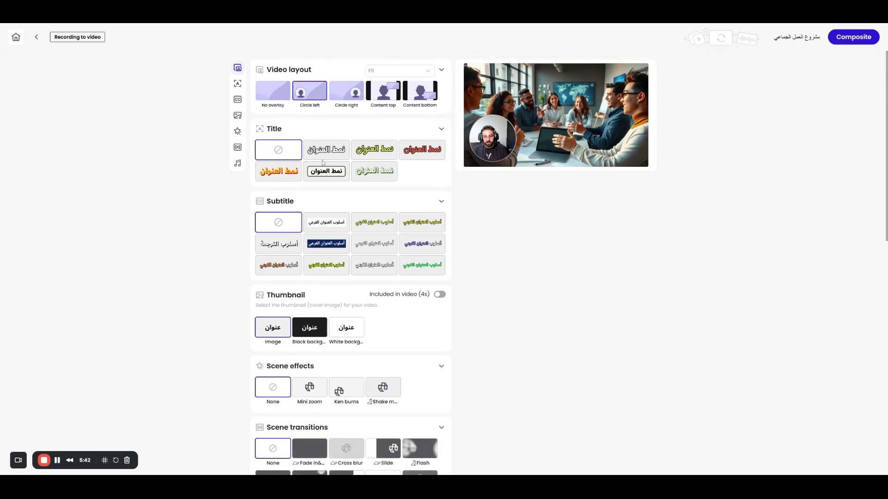
scroll(513, 206, down, 10)
scroll(532, 236, up, 10)
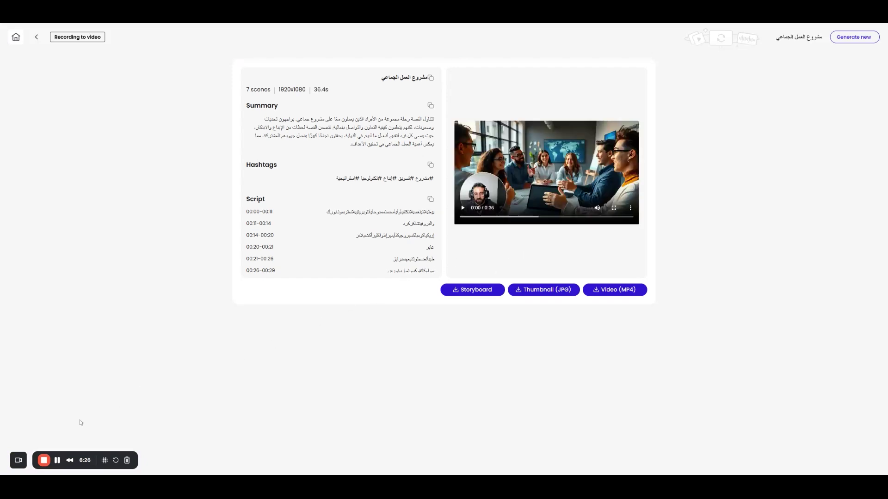
click(56, 461)
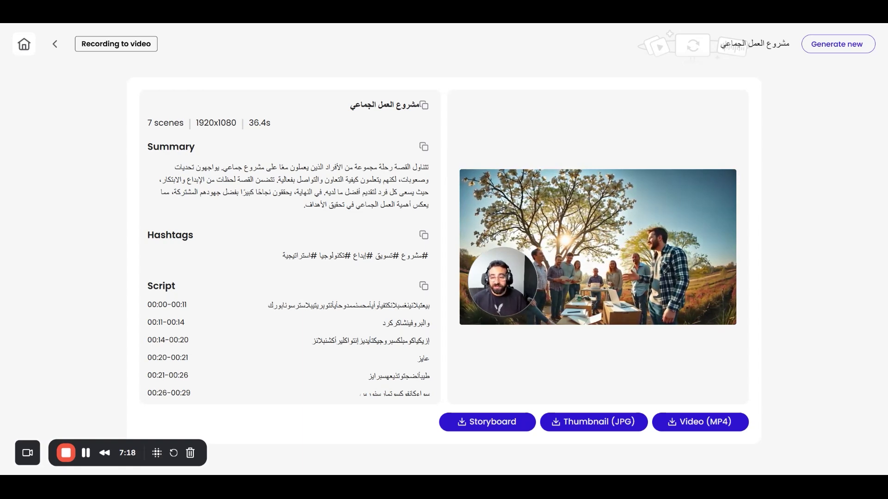
mouse_move(673, 263)
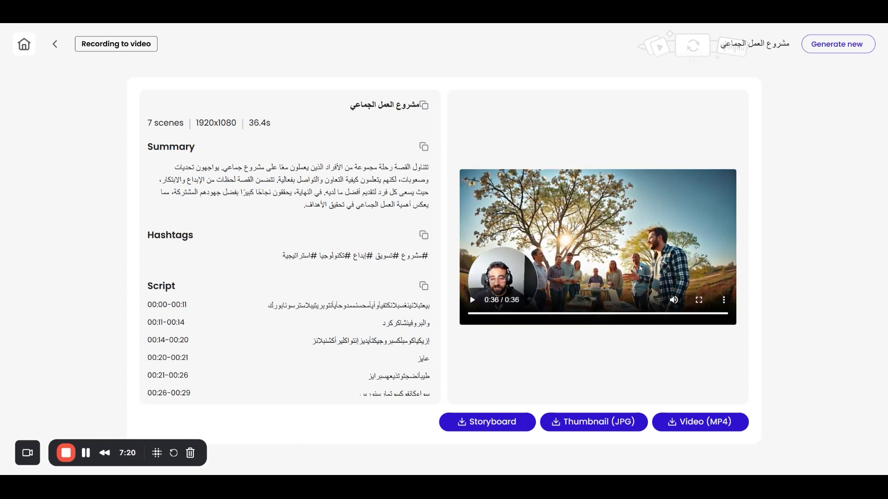